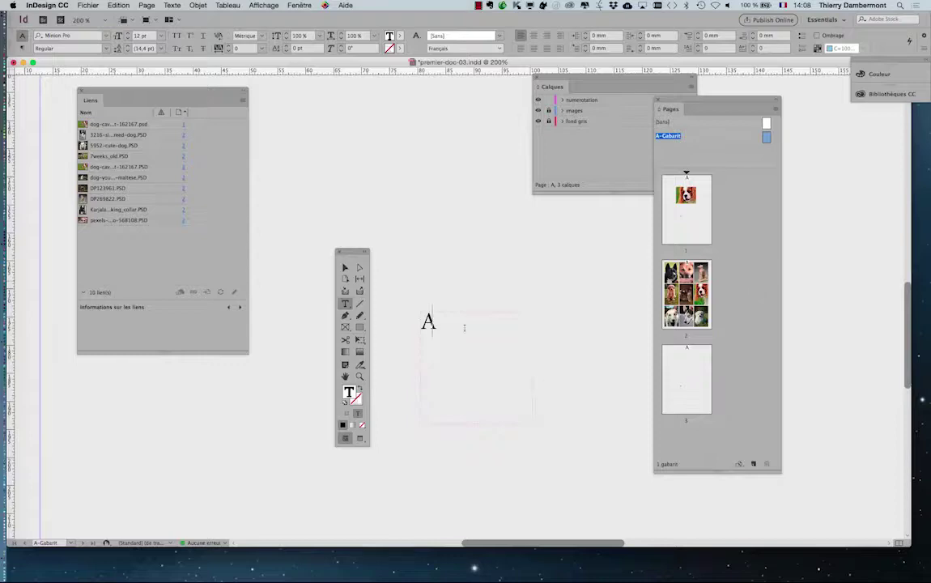
Select the A page-number marker and raise its font size from 12 pt to 30 pt
drag(464, 327, 404, 319)
click(171, 5)
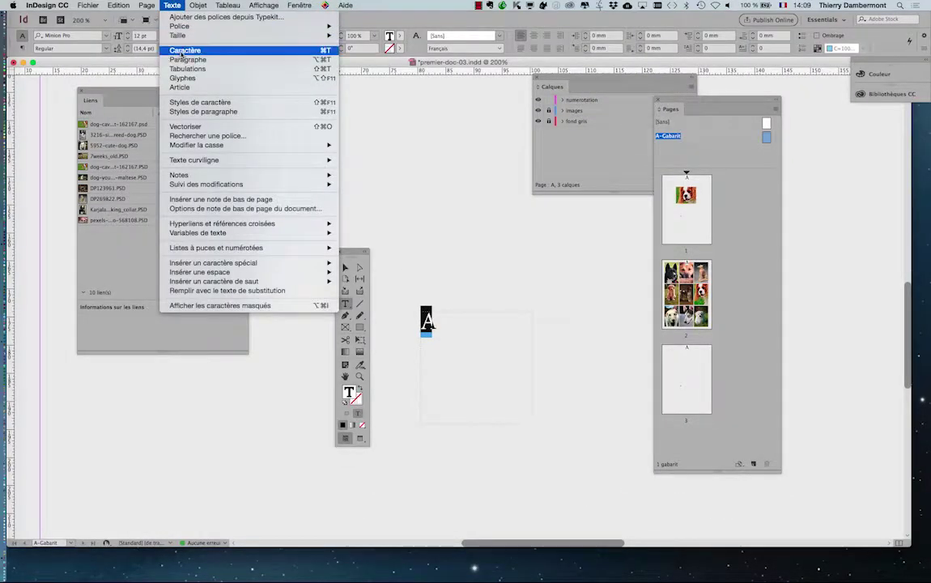
click(181, 51)
drag(348, 180, 349, 105)
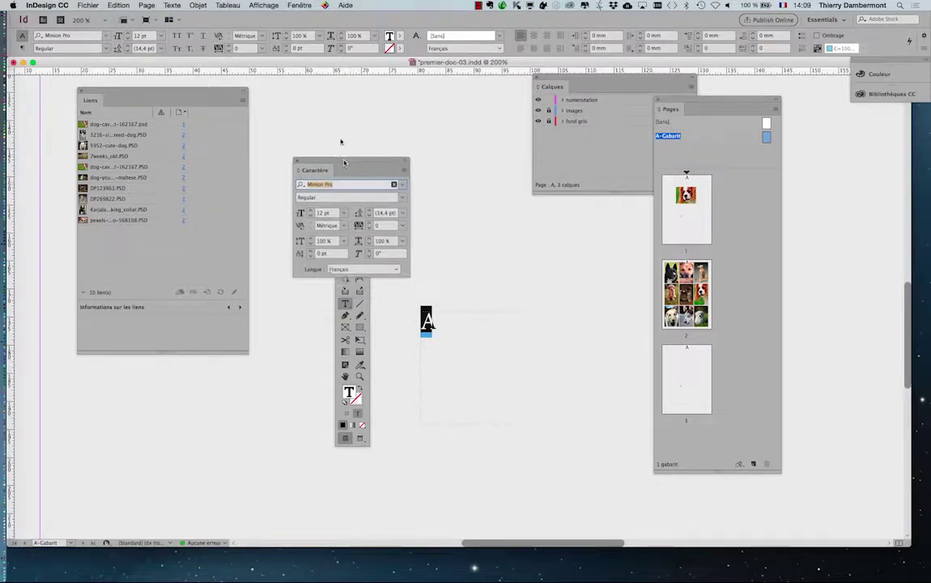
click(170, 5)
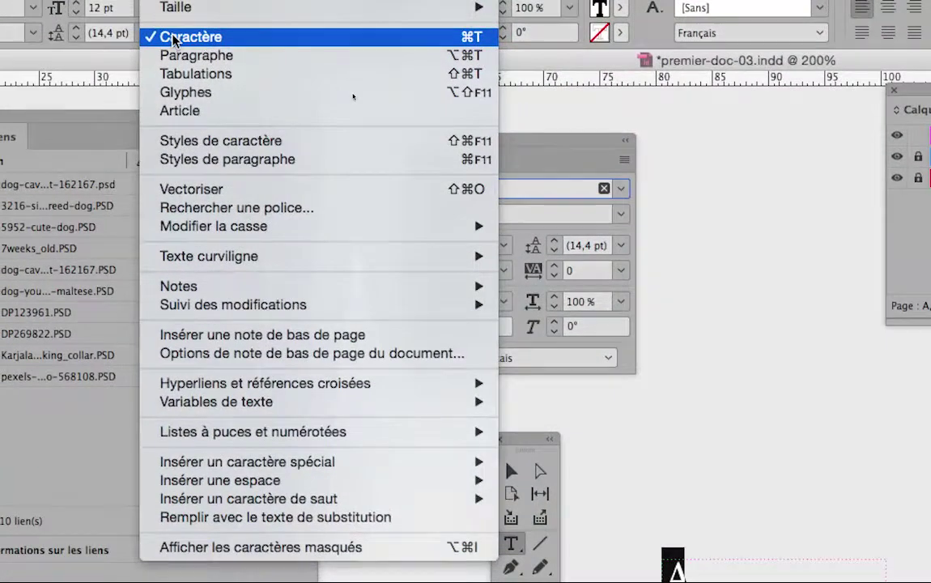
click(173, 37)
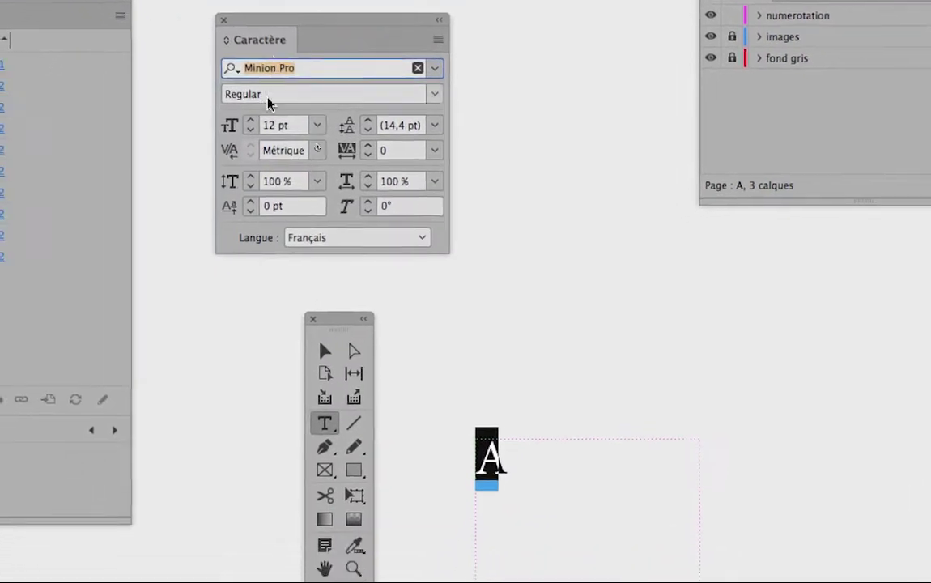
click(261, 107)
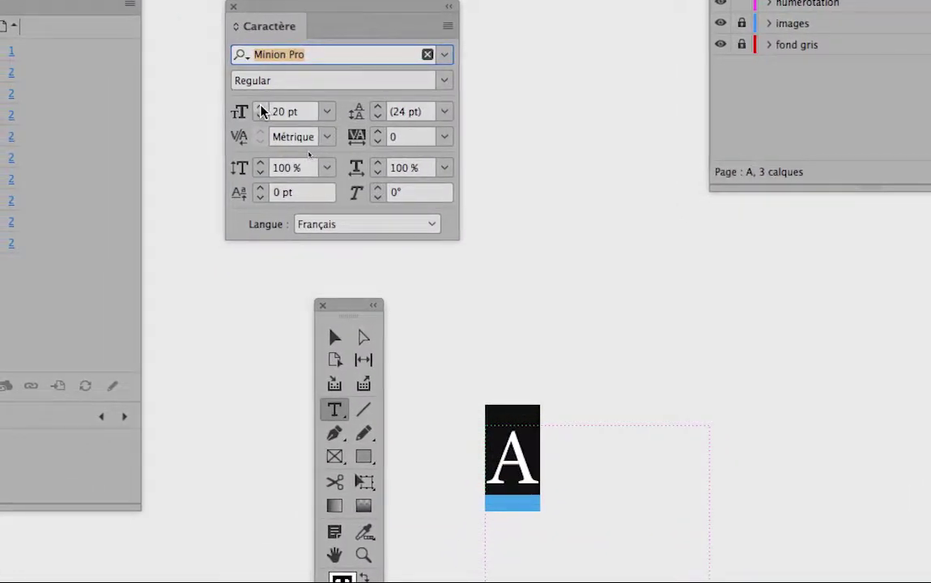
click(261, 108)
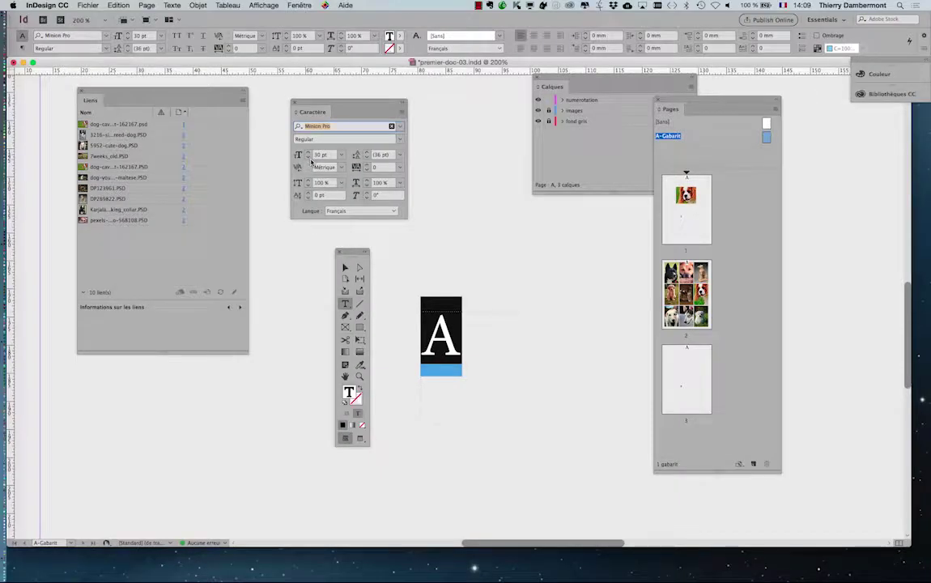
Apply Centrer alignment to the A marker using the Paragraph panel
click(412, 303)
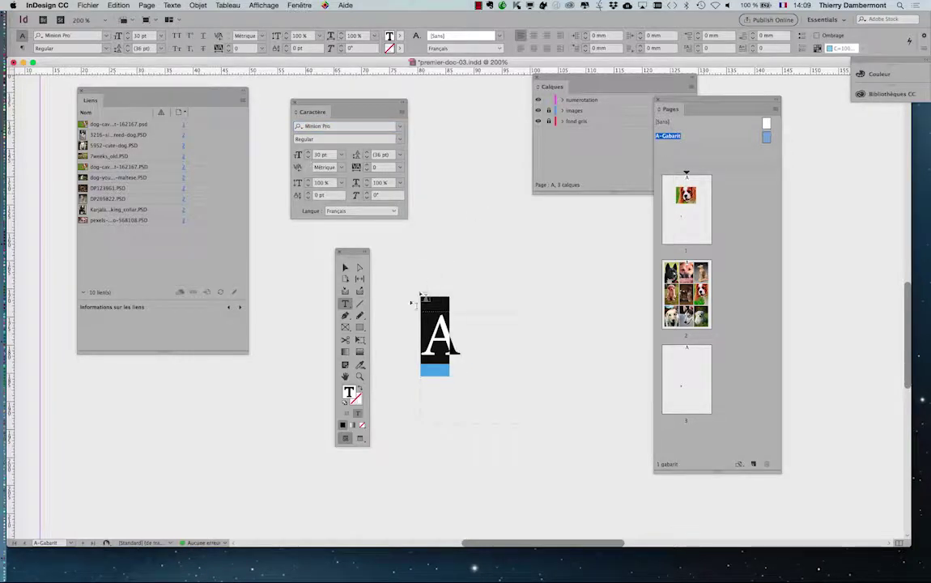
click(171, 5)
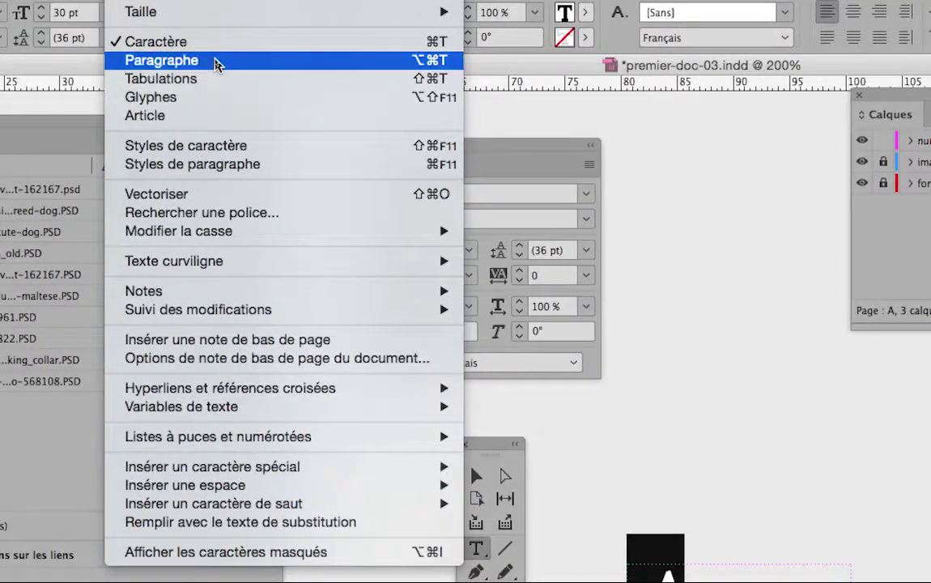
click(214, 60)
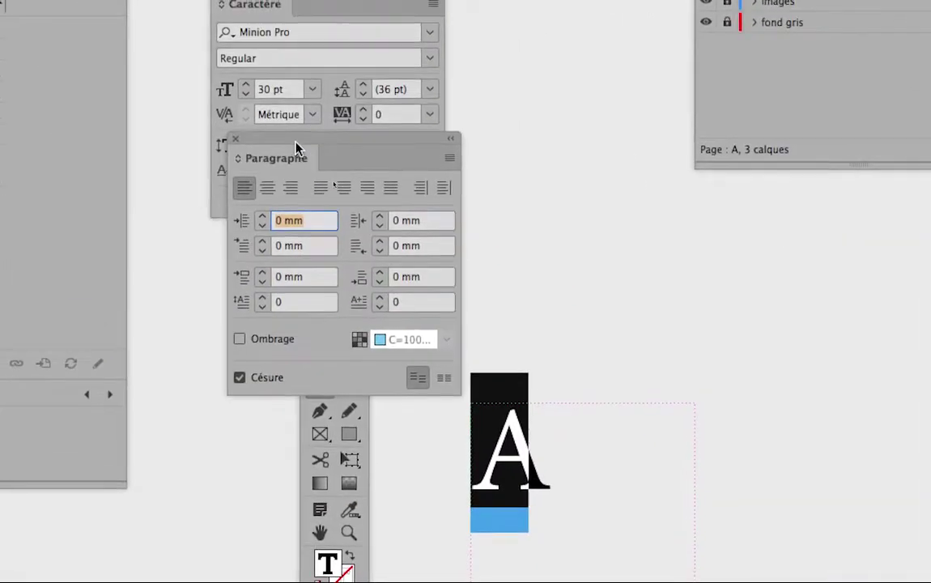
drag(452, 310, 545, 282)
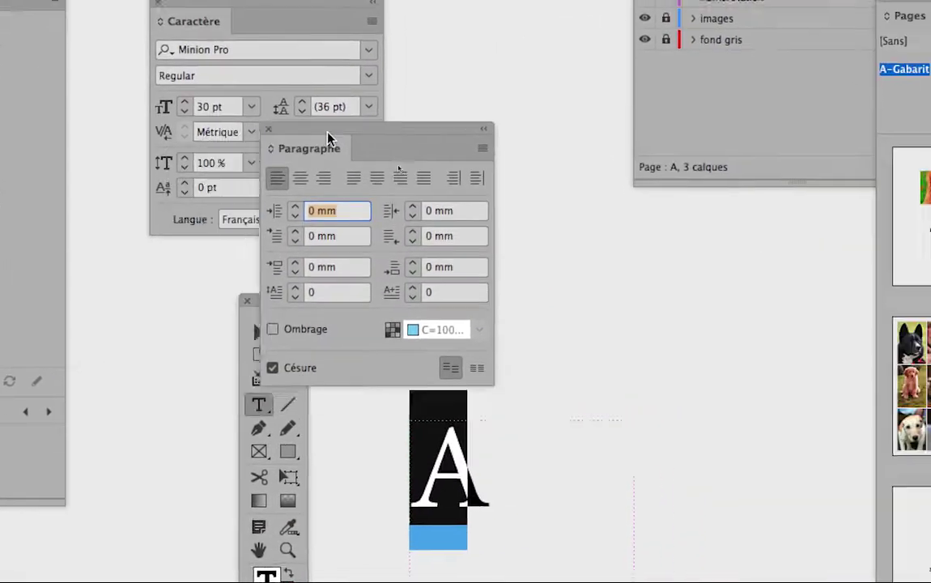
drag(327, 139, 466, 27)
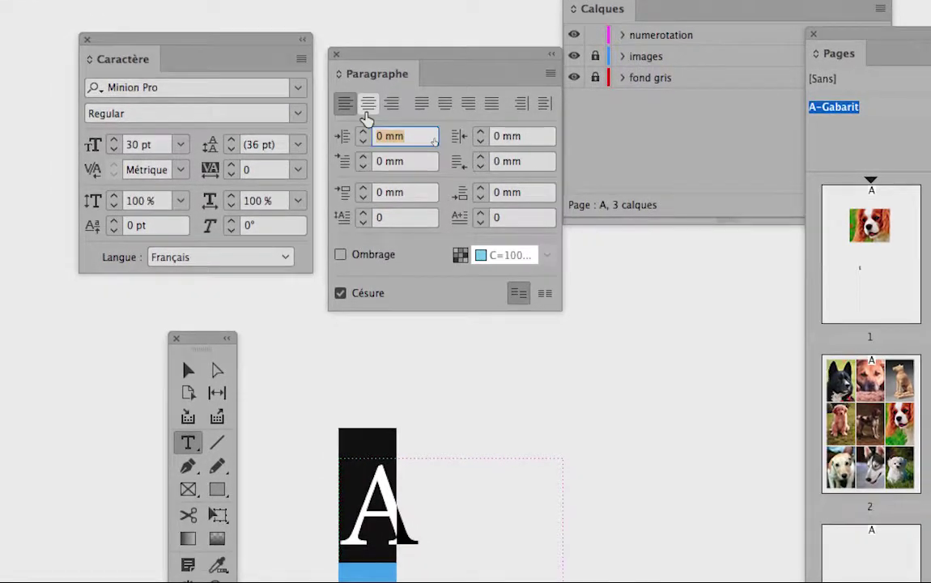
click(369, 103)
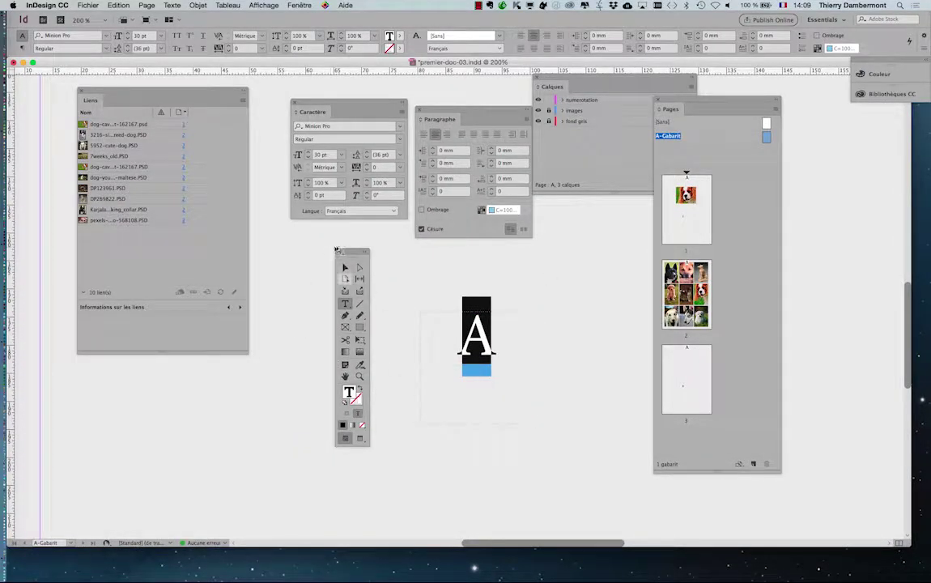
Drag the Tools and Liens panels to the screen edges, clear of the page
drag(354, 254, 276, 240)
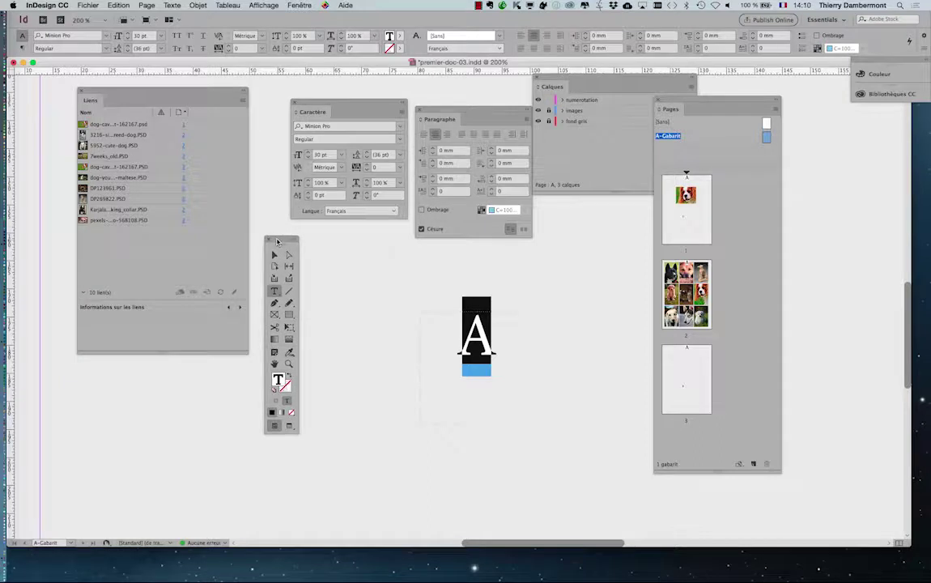
mouse_move(223, 93)
mouse_down()
mouse_move(167, 291)
mouse_move(151, 308)
mouse_move(198, 389)
mouse_up()
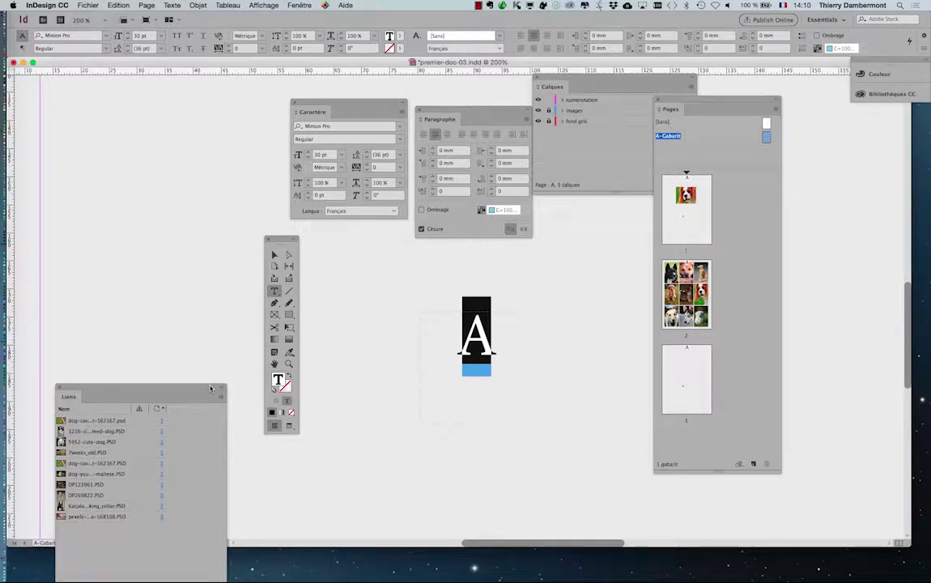
mouse_move(283, 243)
mouse_down()
mouse_move(248, 229)
mouse_move(60, 84)
mouse_up()
click(310, 6)
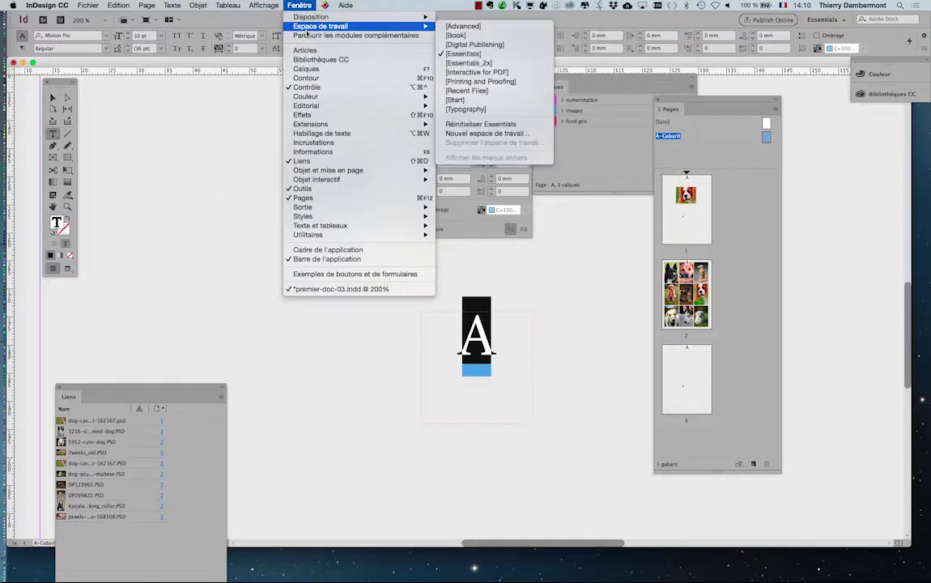
mouse_move(419, 7)
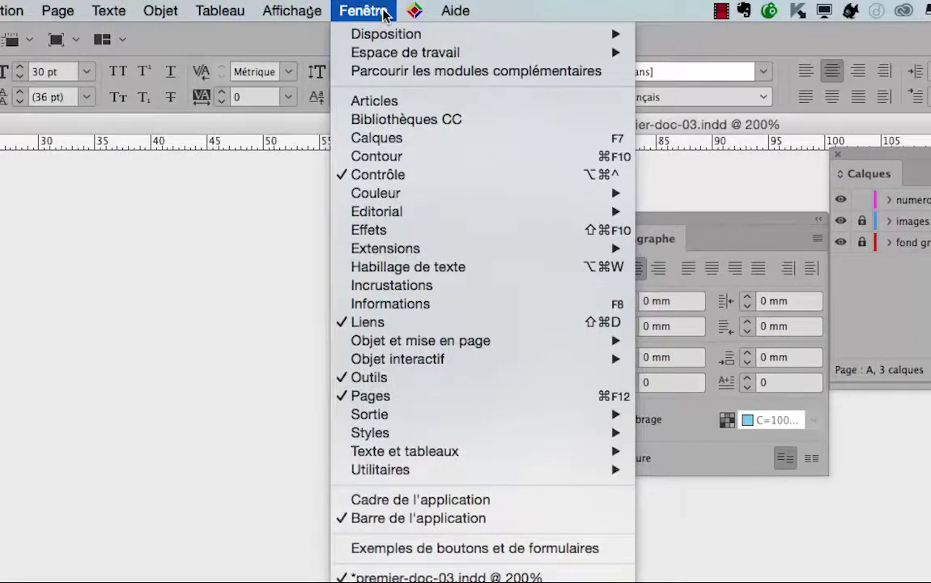
click(383, 15)
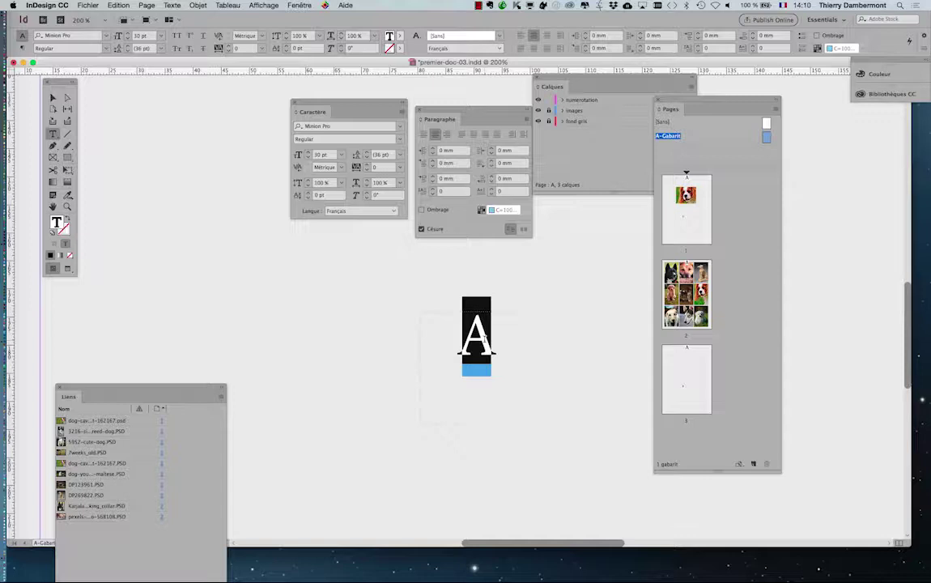
Change the A marker's font from Minion Pro to OCR A Std in the Caractère panel
drag(361, 111, 366, 271)
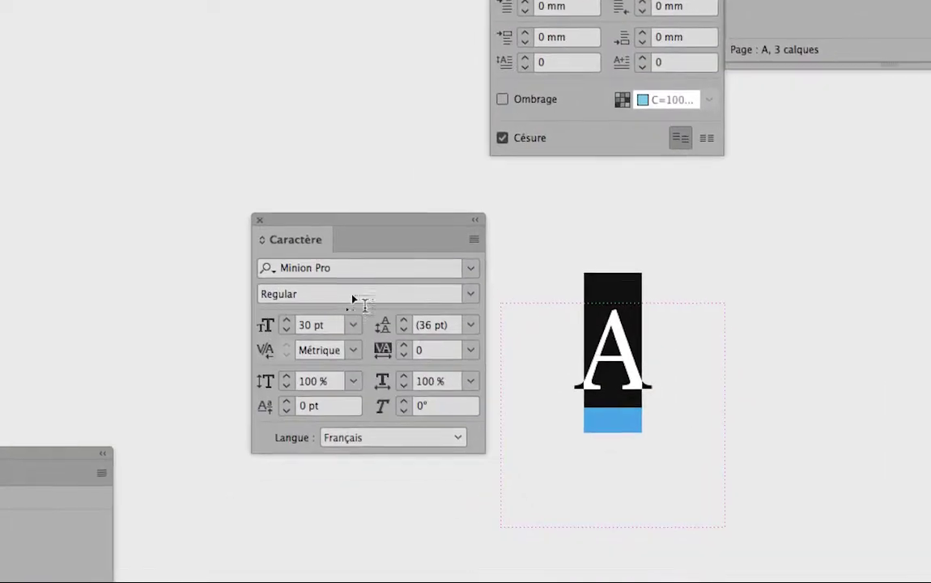
click(352, 283)
key(Down)
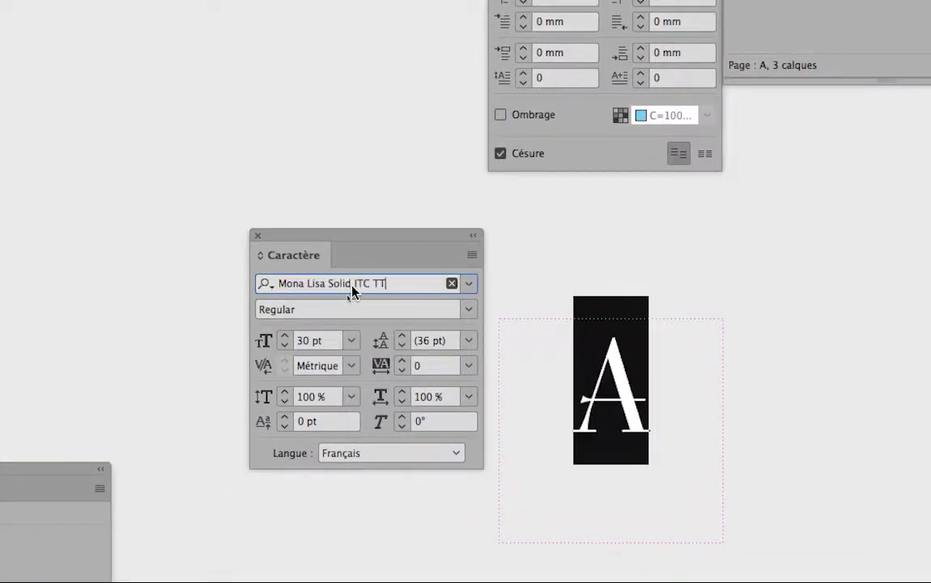
key(Down)
key(Down)
key(Down)
key(Down)
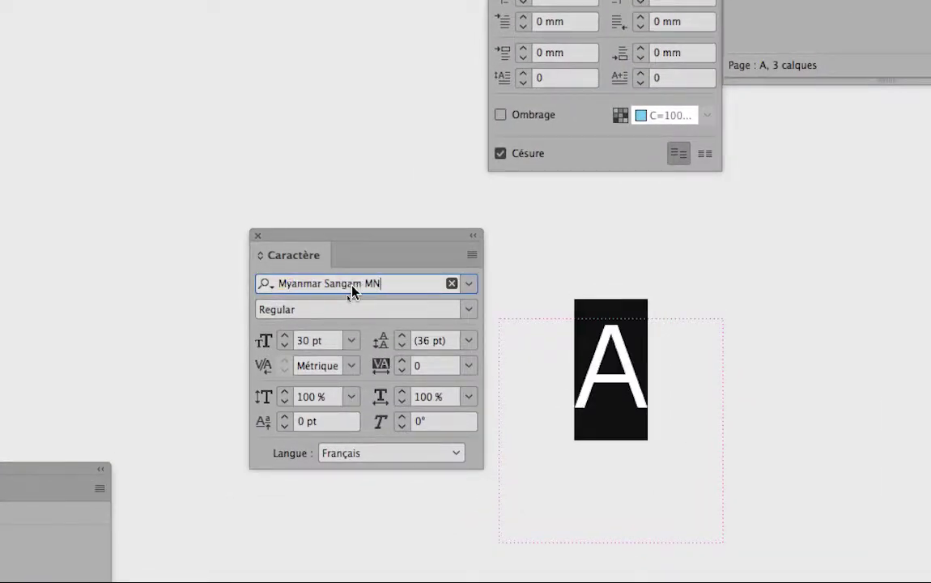
key(Down)
key(Down)
key(Down)
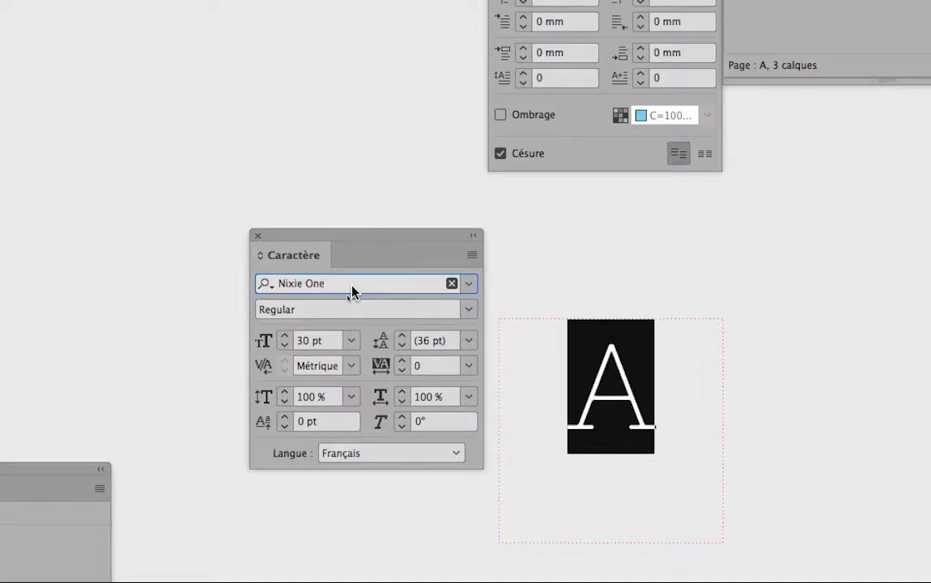
key(Down)
key(Down)
key(Down)
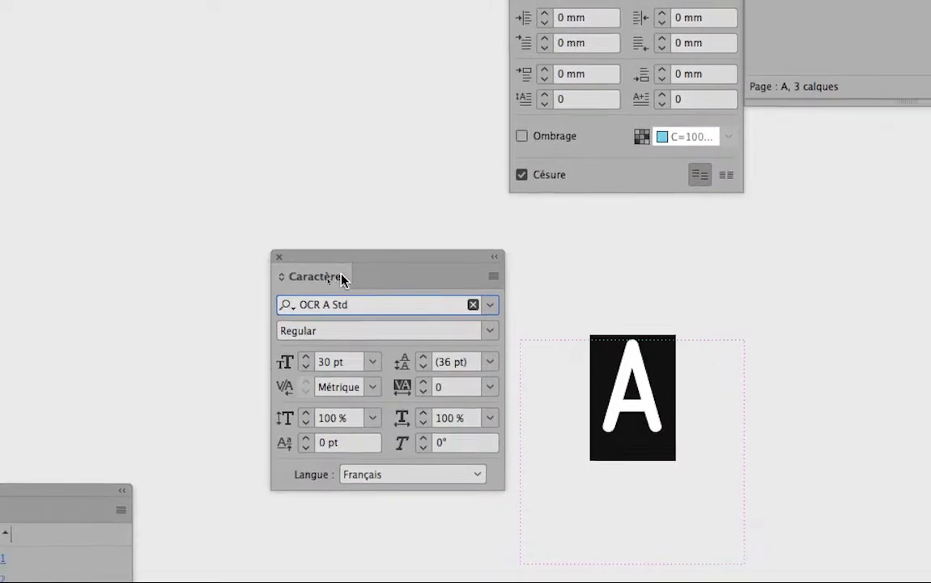
click(318, 269)
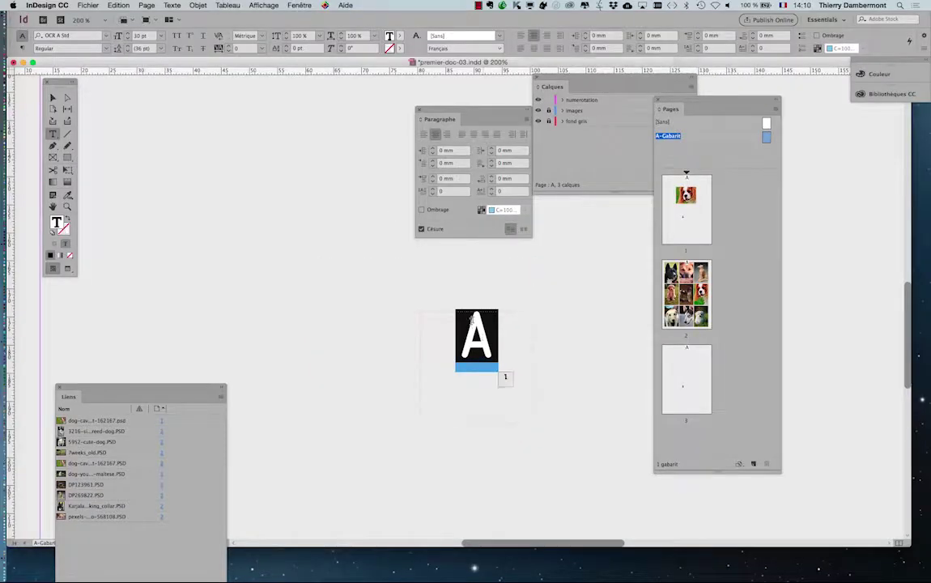
Set the frame's vertical justification to Centre in Text Frame Options
click(198, 5)
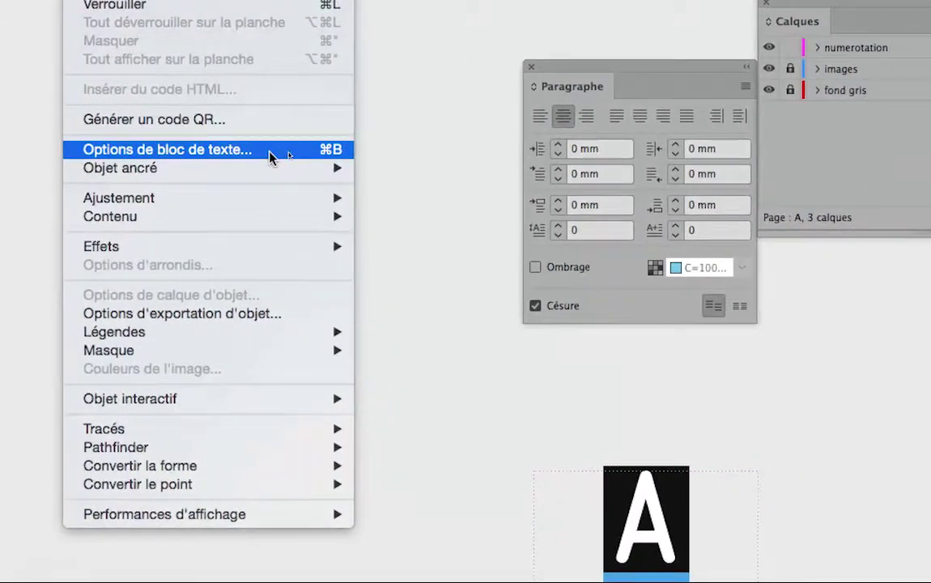
click(269, 158)
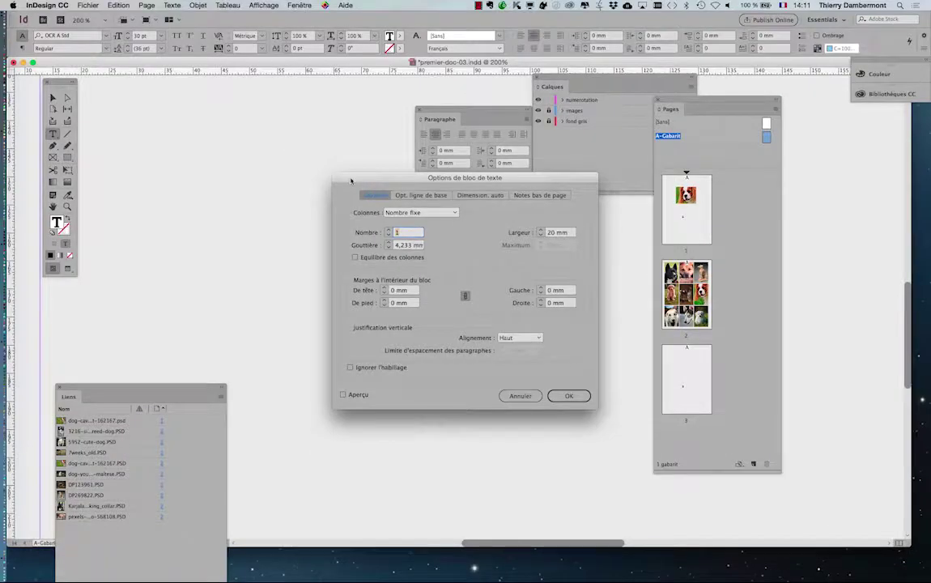
mouse_move(349, 187)
mouse_down()
mouse_move(118, 103)
mouse_move(130, 91)
mouse_up()
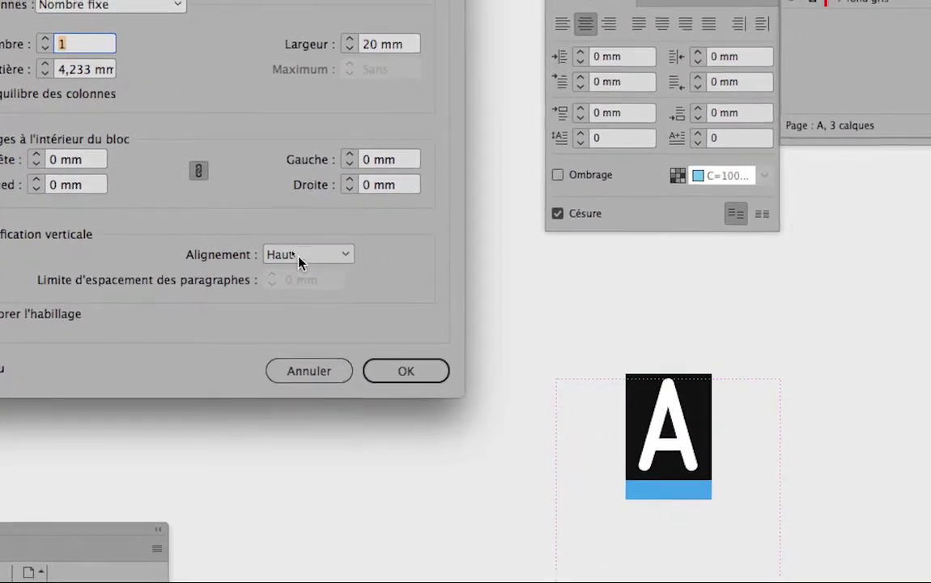
click(339, 281)
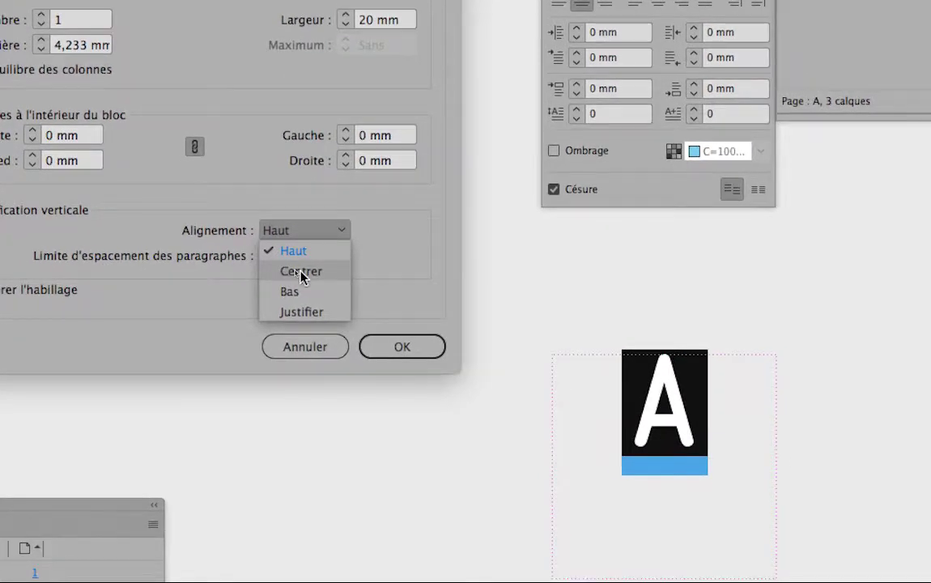
click(306, 282)
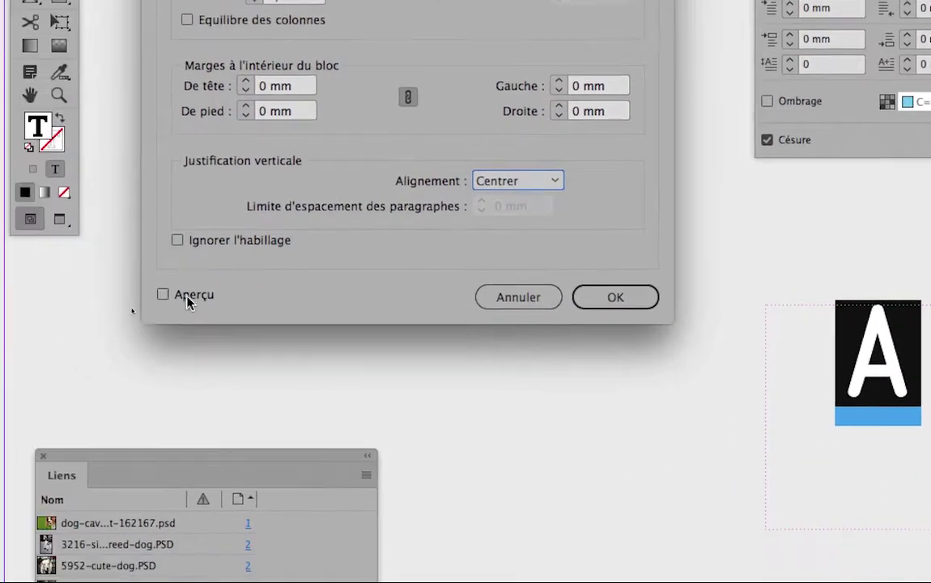
click(186, 296)
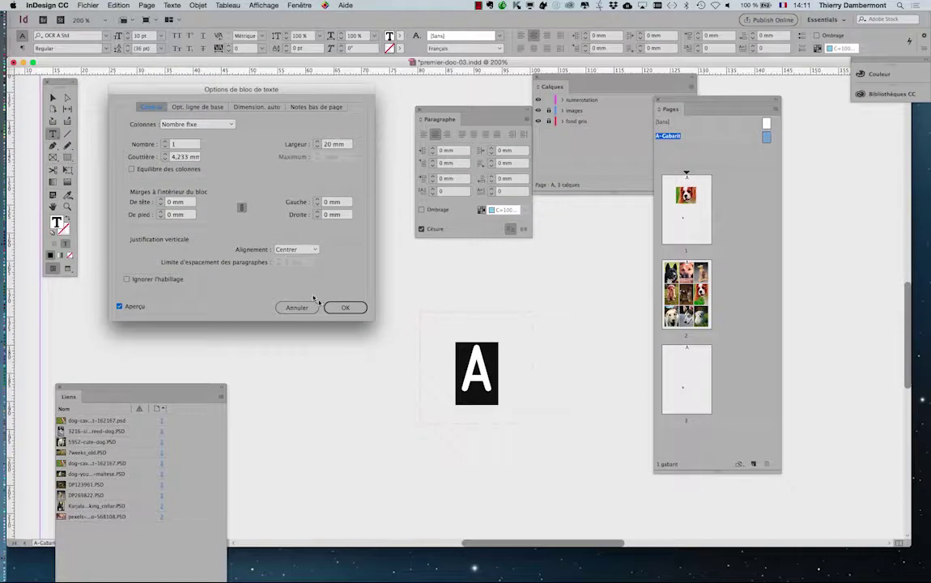
click(346, 309)
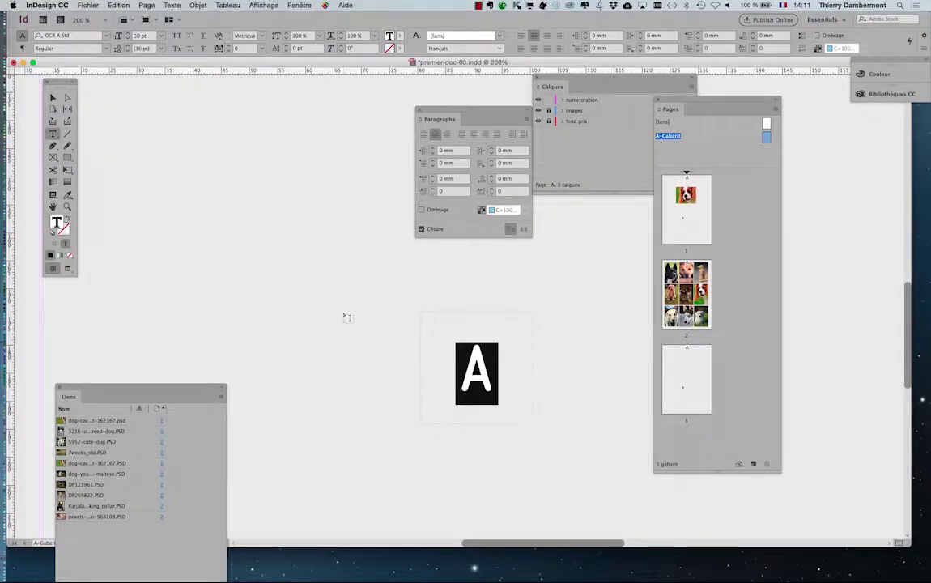
Select the whole page-number frame with the Selection tool, then open the Window menu
click(53, 97)
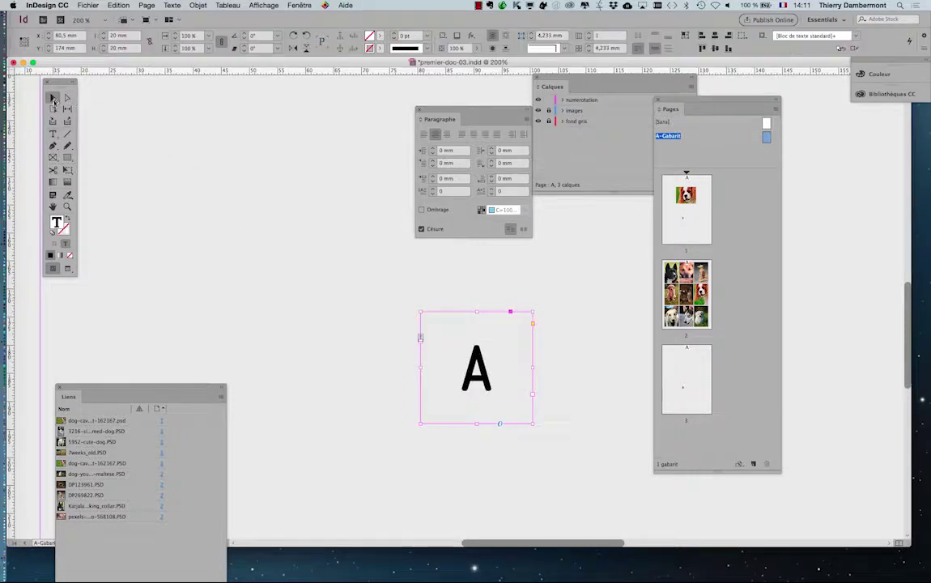
click(304, 298)
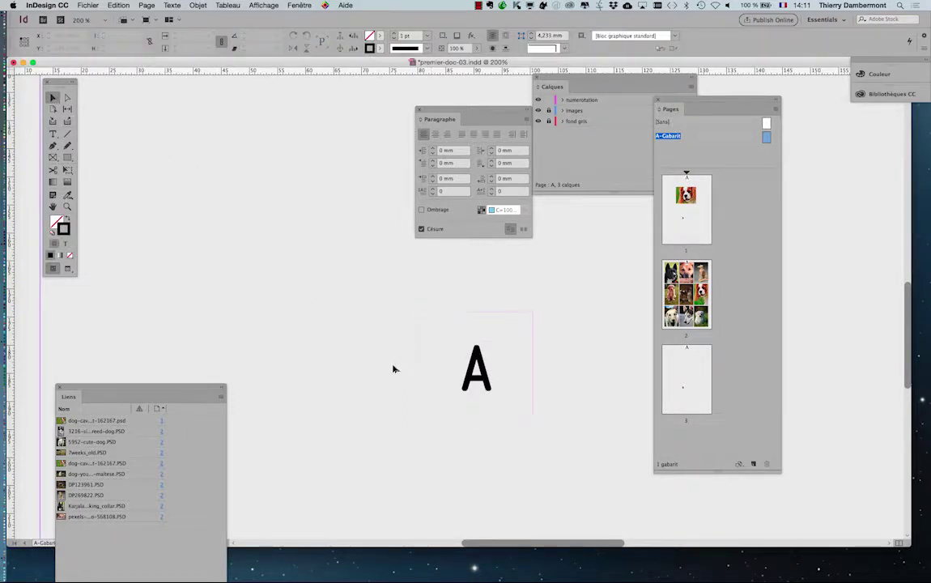
click(438, 362)
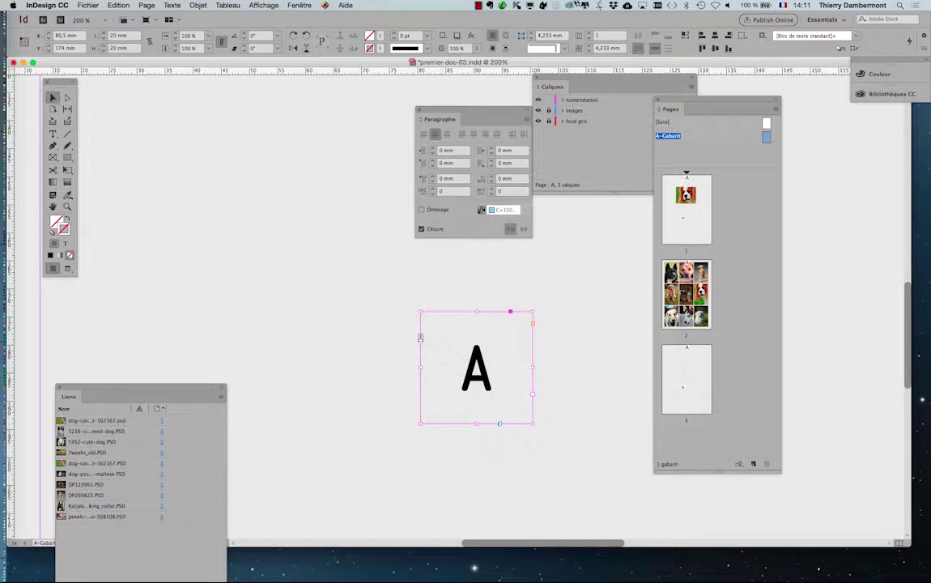
click(299, 5)
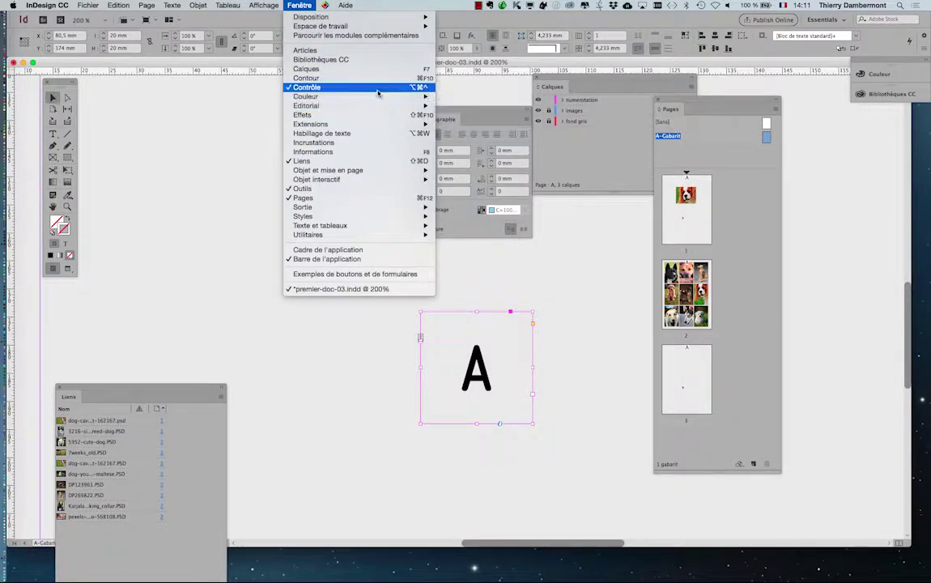
Apply the [Black] swatch as the page-number frame's stroke
mouse_move(306, 96)
click(453, 116)
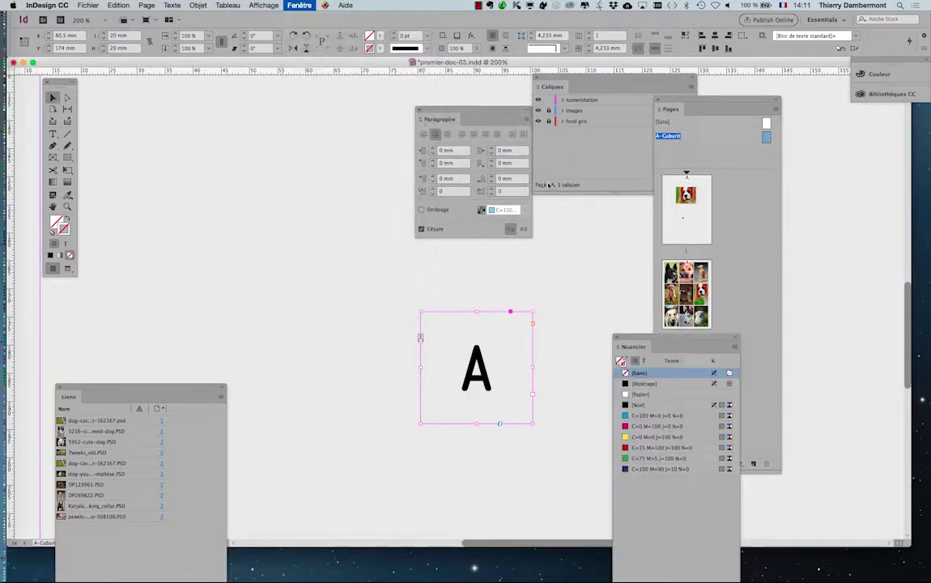
mouse_move(629, 337)
mouse_down()
mouse_move(267, 178)
mouse_move(242, 132)
mouse_up()
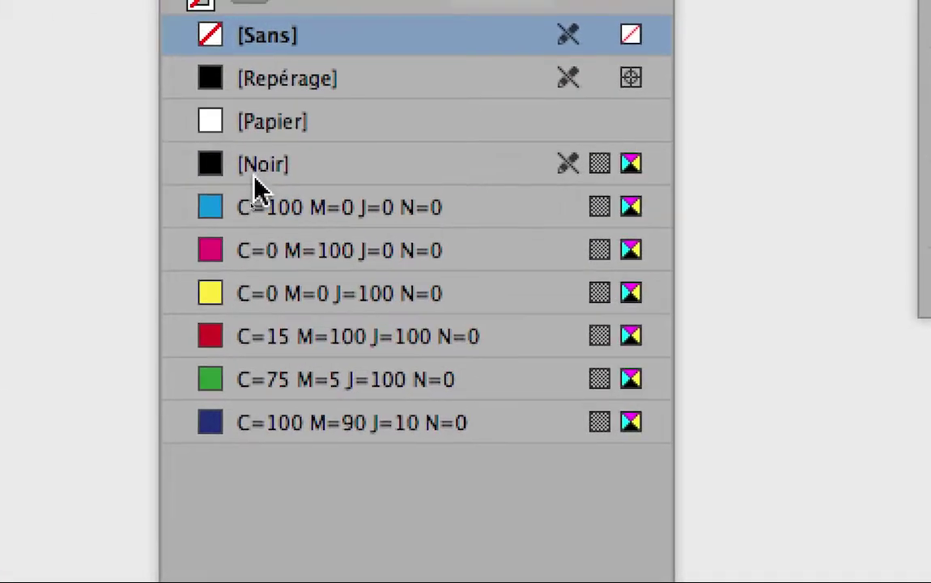
click(256, 183)
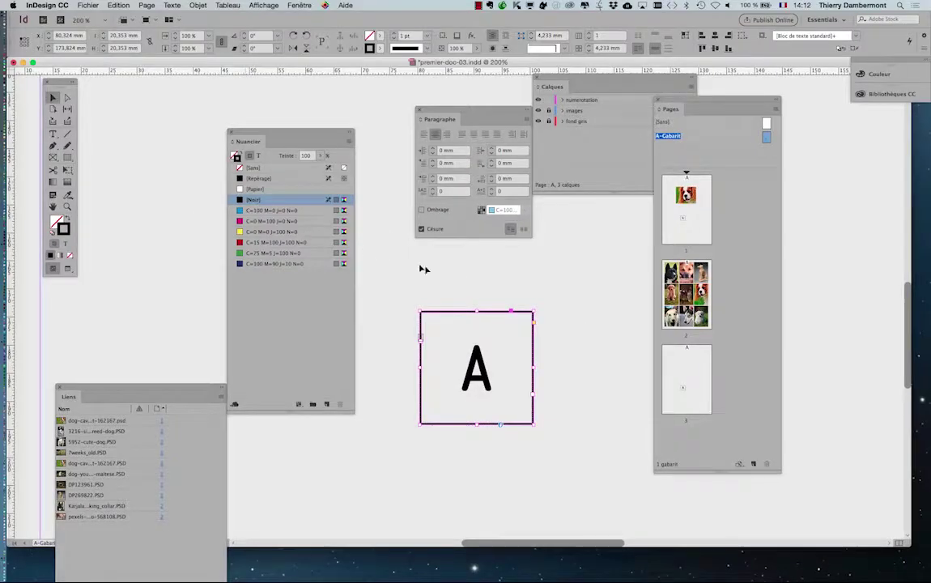
click(430, 274)
scroll(430, 274, down, 1)
Zoom out and close the Layers, Paragraph, Pages and Swatches panels
scroll(430, 273, down, 1)
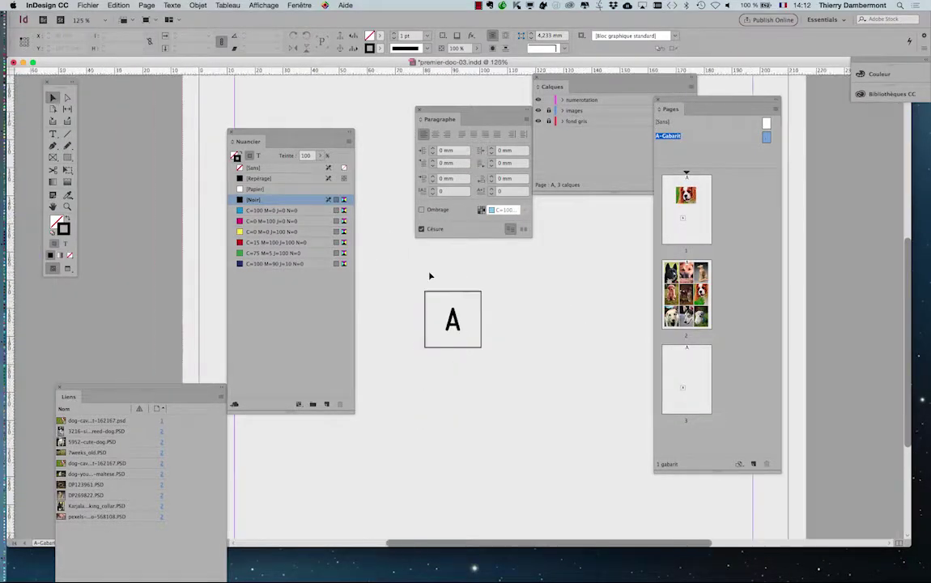
scroll(429, 275, down, 1)
scroll(430, 276, down, 1)
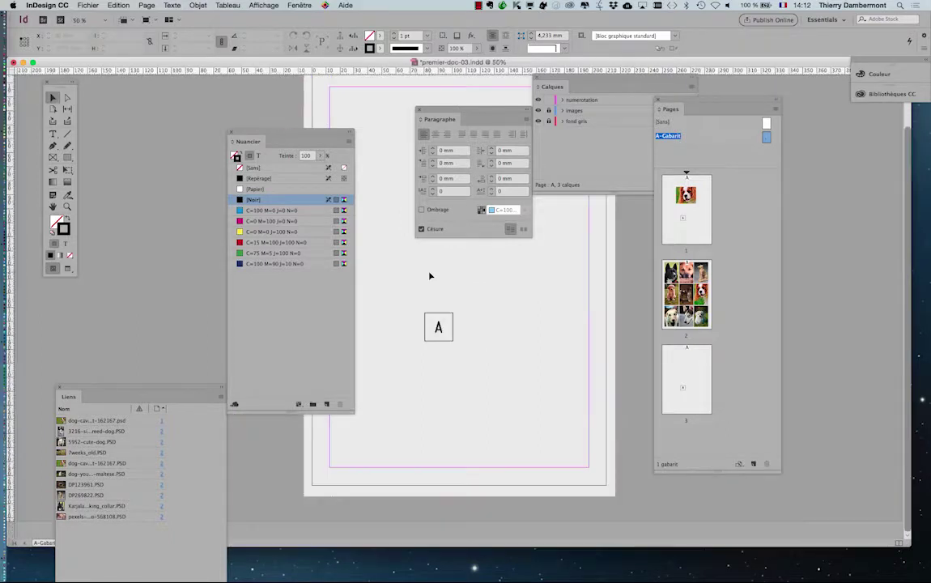
click(536, 86)
click(419, 110)
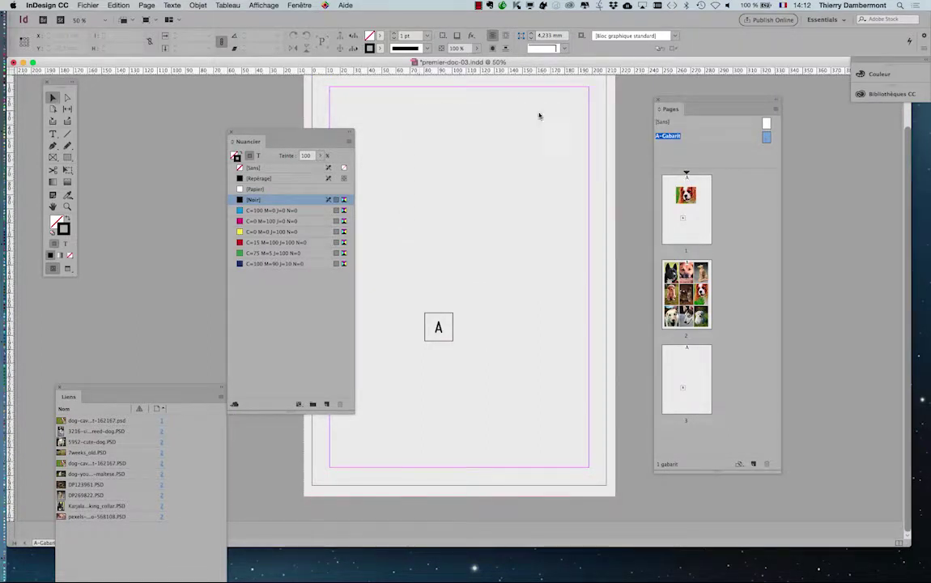
click(655, 107)
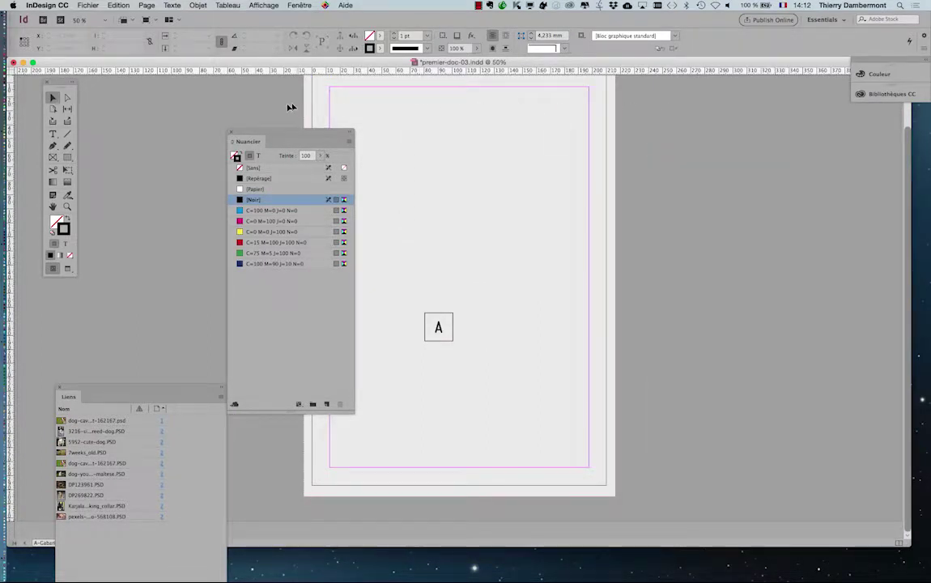
click(232, 131)
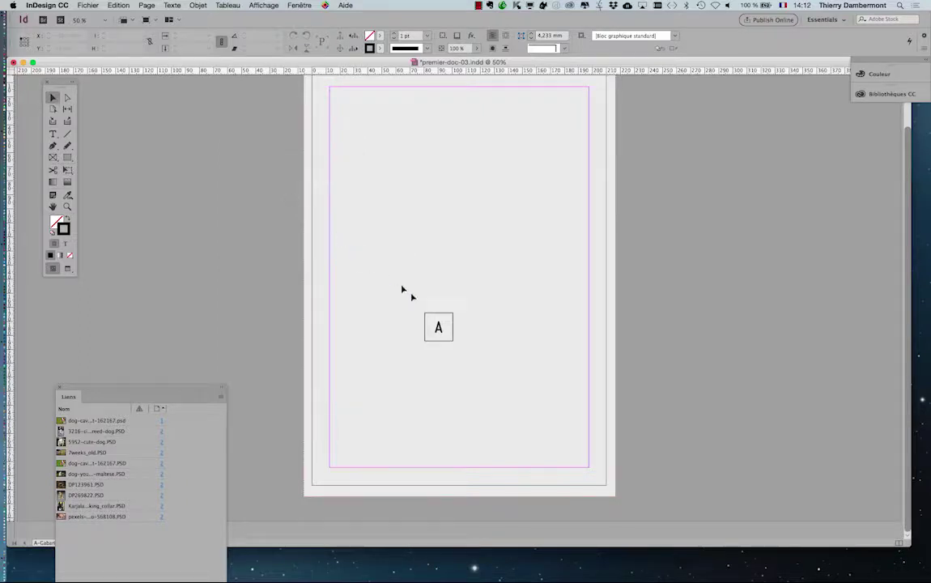
Drag the page-number frame to the bottom centre of the master page
click(445, 333)
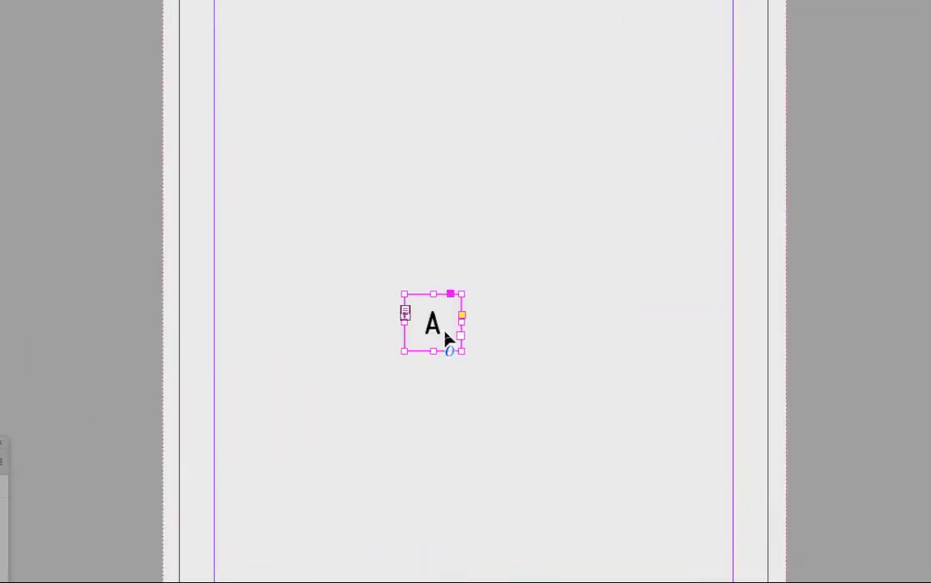
mouse_move(444, 338)
mouse_down()
mouse_move(460, 367)
mouse_move(503, 367)
mouse_move(463, 366)
mouse_move(466, 454)
mouse_move(465, 437)
mouse_up()
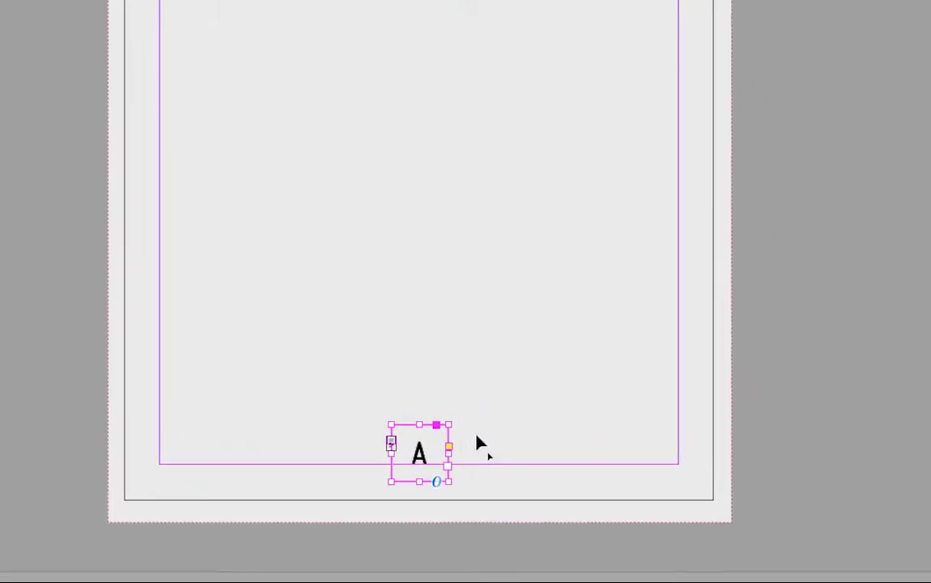
click(477, 437)
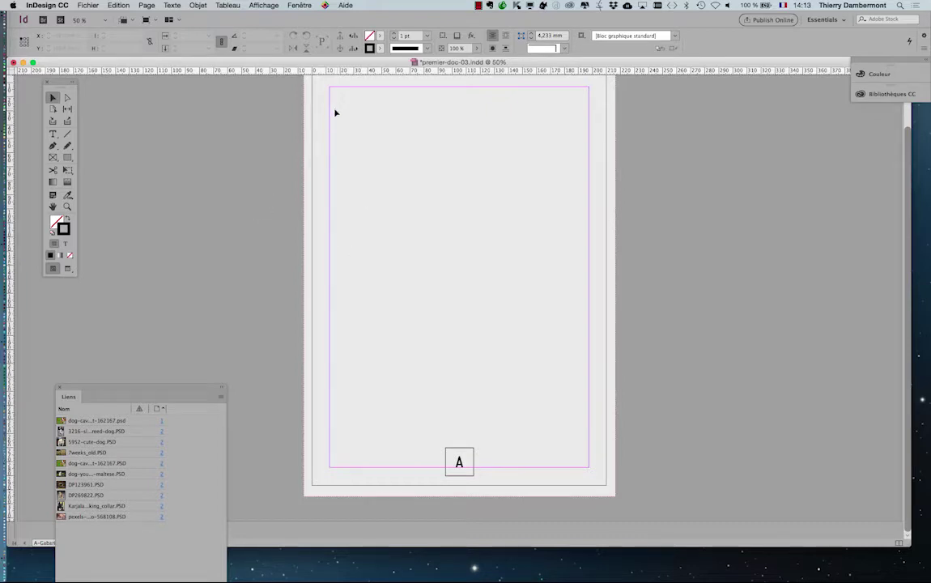
Show the Pages panel, go to page 1 and switch to Preview screen mode
click(299, 5)
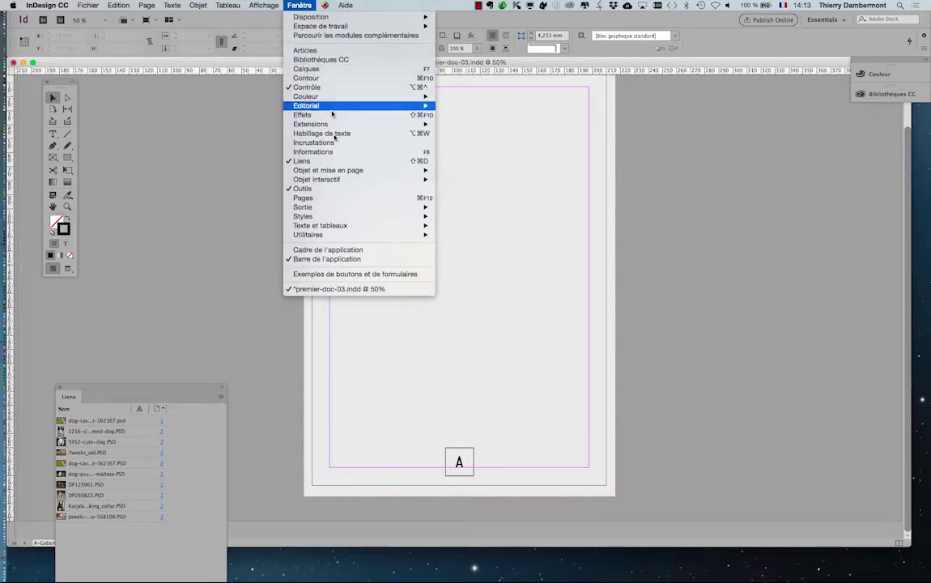
click(332, 198)
double_click(688, 217)
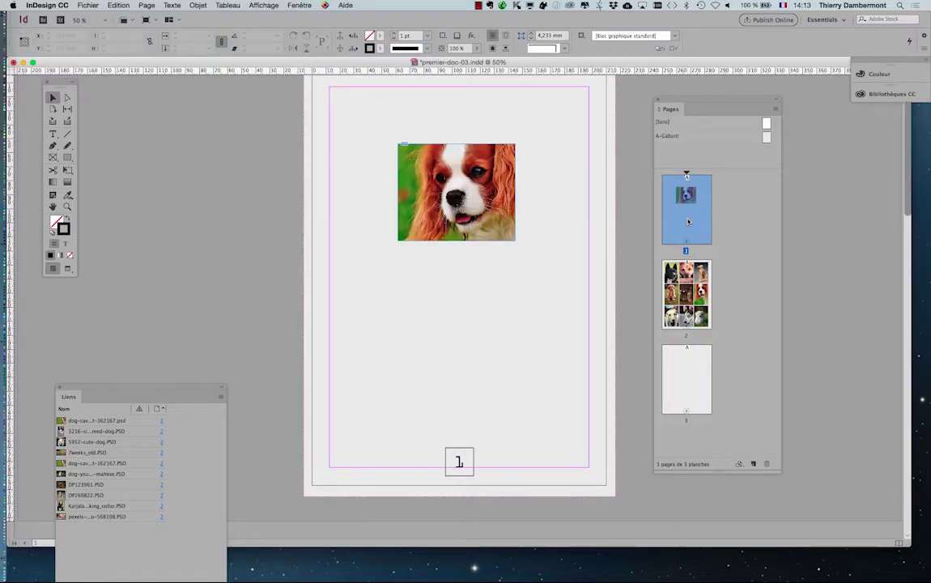
drag(55, 85, 298, 119)
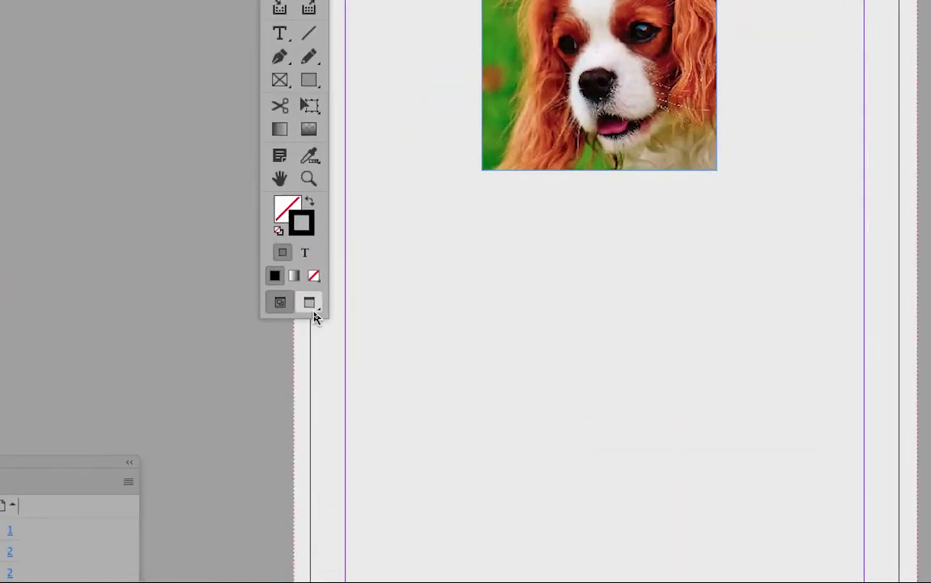
click(313, 310)
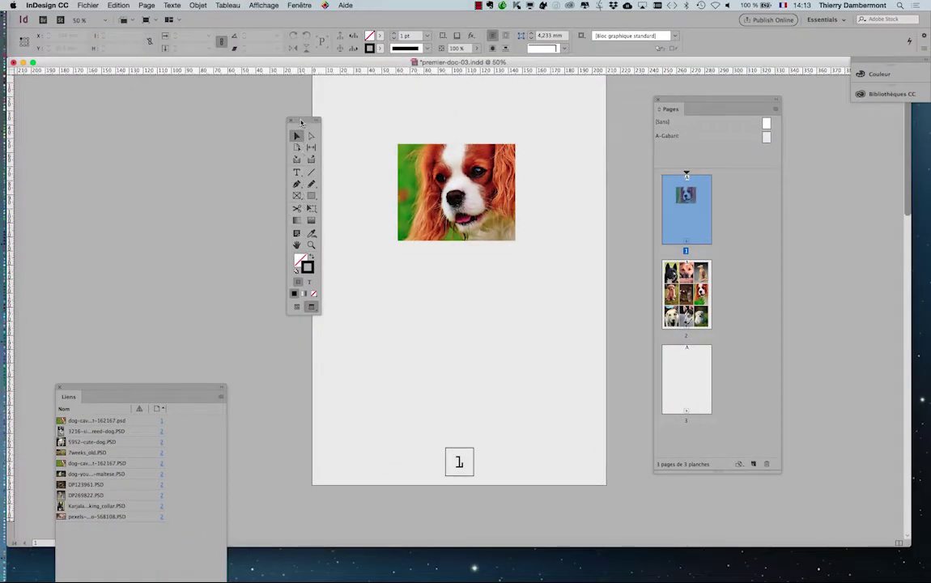
drag(301, 122, 218, 121)
Flip between pages 1, 2 and 3 to check each shows its own bottom-centre number
double_click(682, 316)
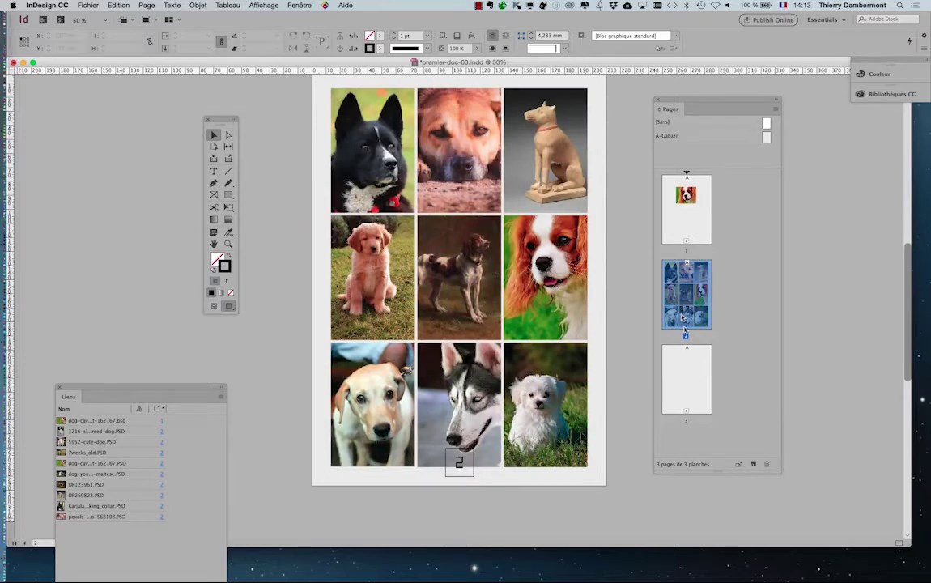
double_click(693, 385)
double_click(693, 323)
click(693, 237)
double_click(694, 279)
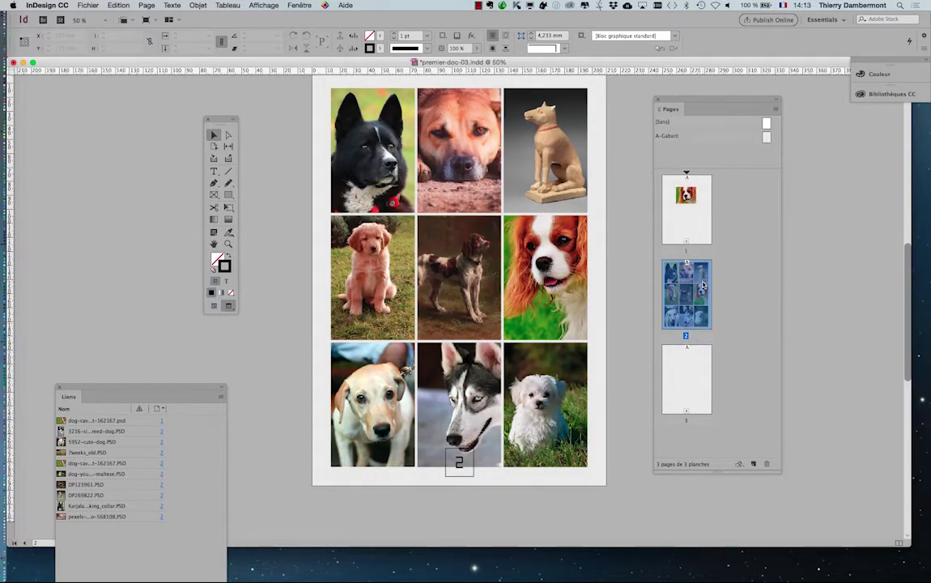
double_click(697, 358)
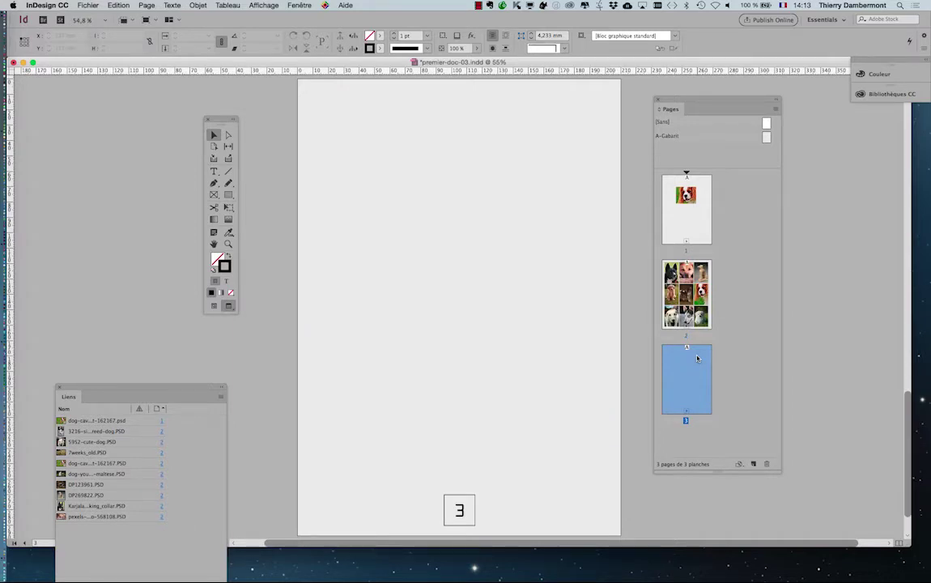
double_click(694, 306)
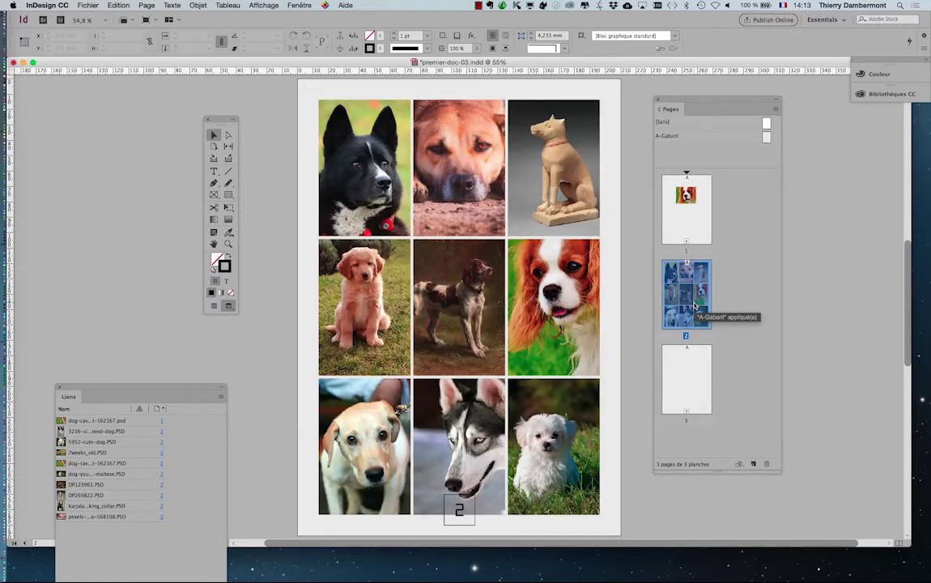
double_click(680, 222)
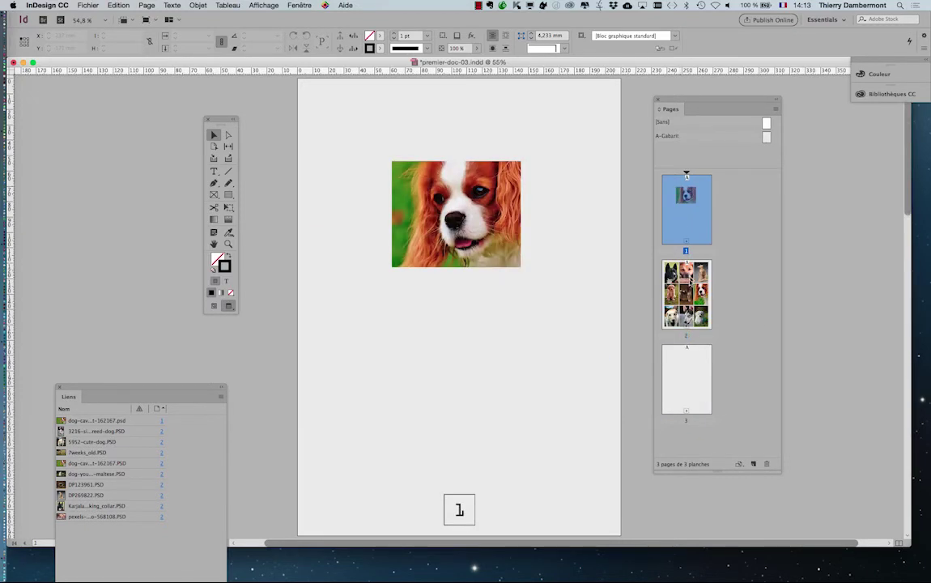
double_click(686, 296)
double_click(686, 352)
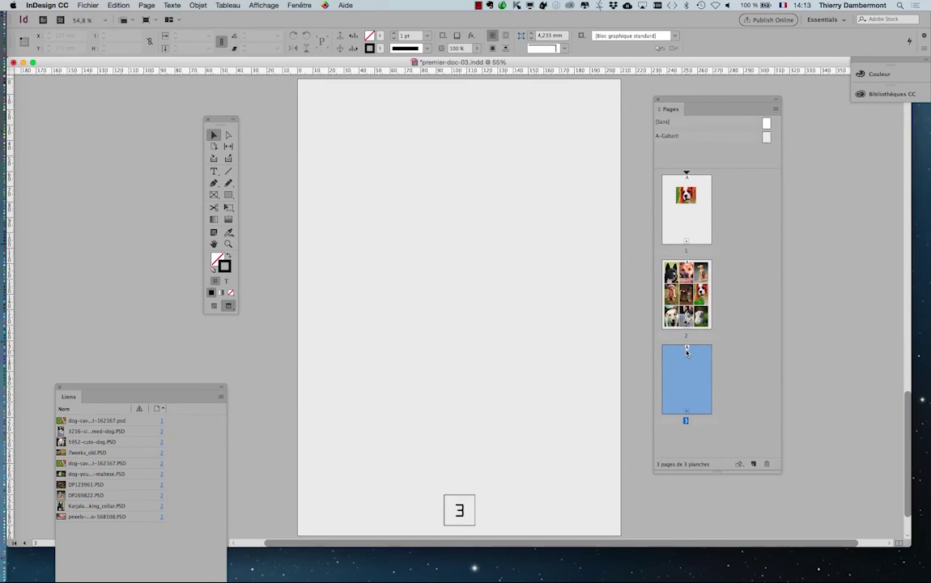